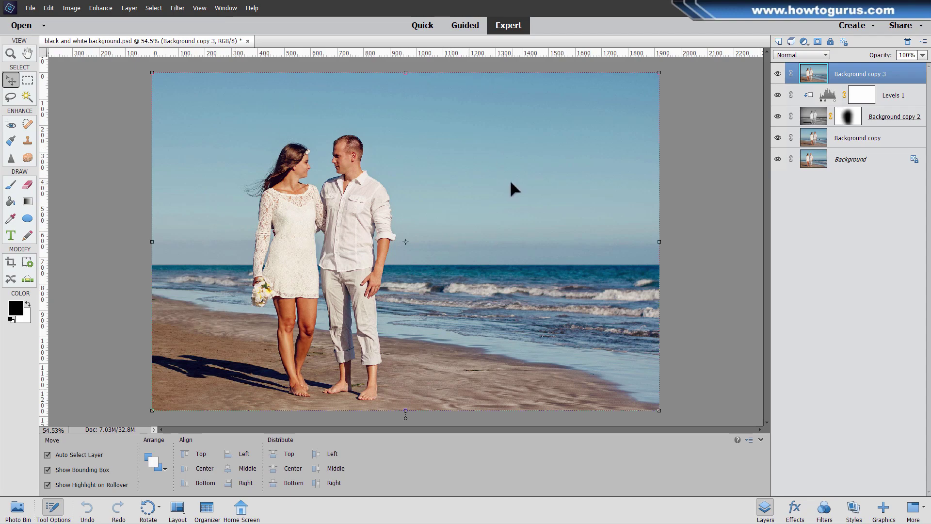
- Hide Background copy 3 to reveal the darkened, vignetted black-and-white photo with the couple in colour
{"action": "left_click", "coordinate": [778, 74]}
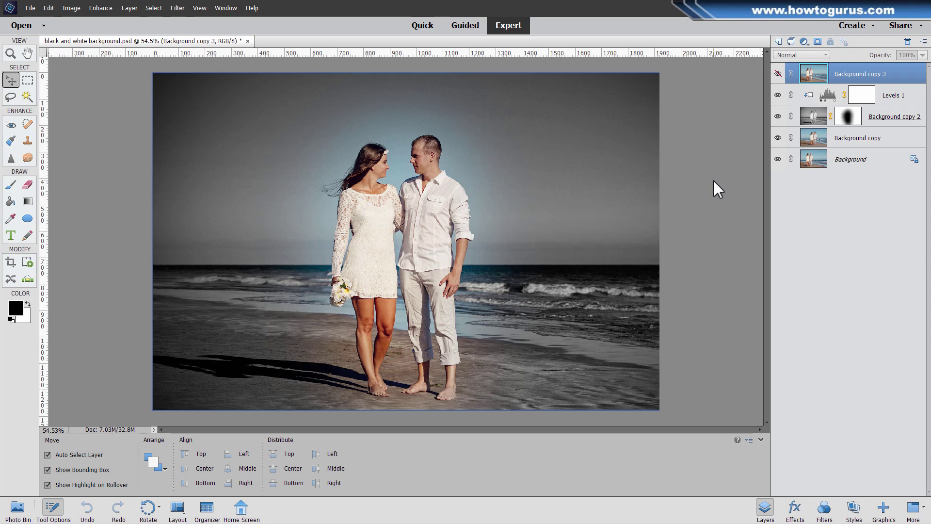
- Delete every copy and Levels layer, keeping only the original colour Background layer
{"action": "left_click", "coordinate": [887, 138], "text": "shift"}
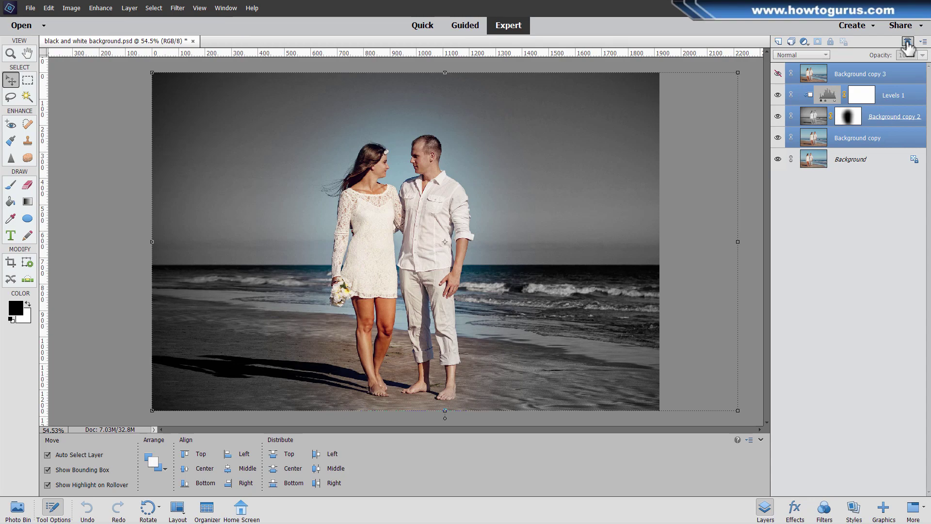
{"action": "left_click", "coordinate": [906, 43]}
{"action": "left_click", "coordinate": [446, 196]}
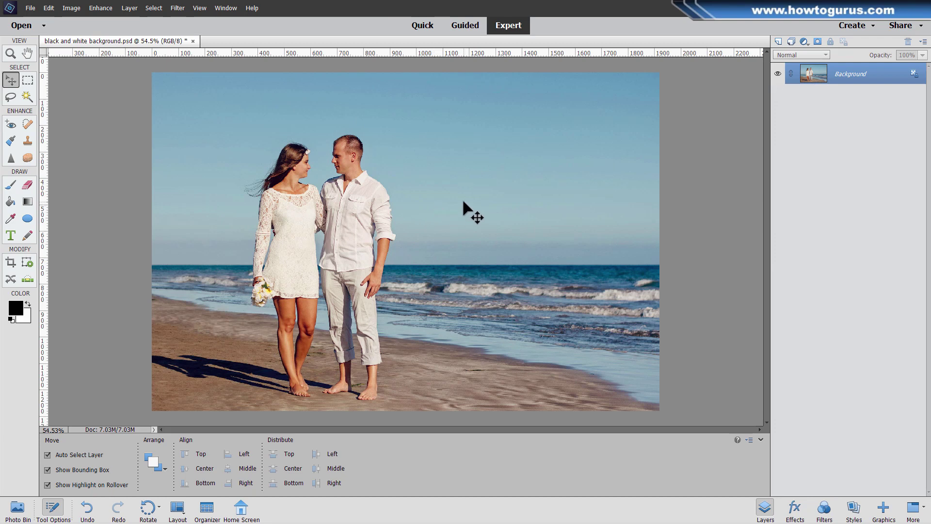
- Duplicate the Background layer as Background copy and hide the original Background
{"action": "right_click", "coordinate": [851, 80]}
{"action": "left_click", "coordinate": [859, 97]}
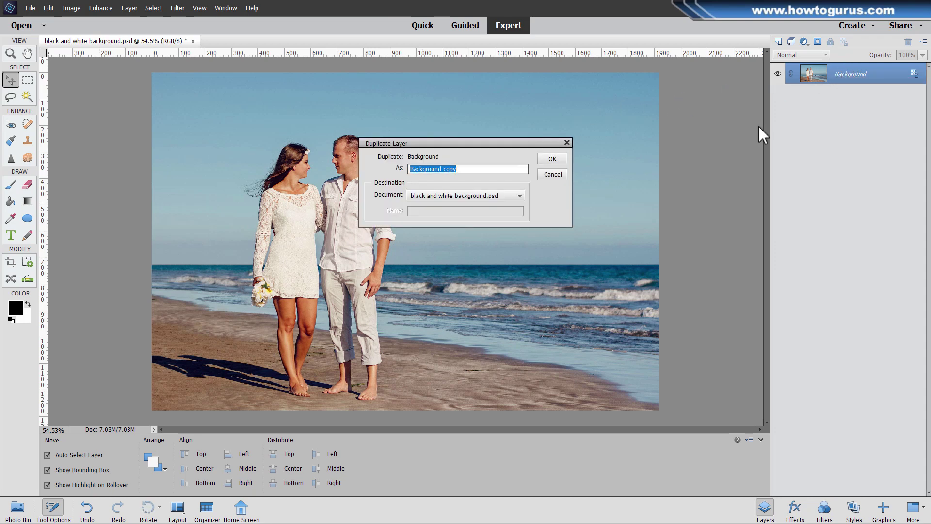
{"action": "left_click", "coordinate": [546, 158]}
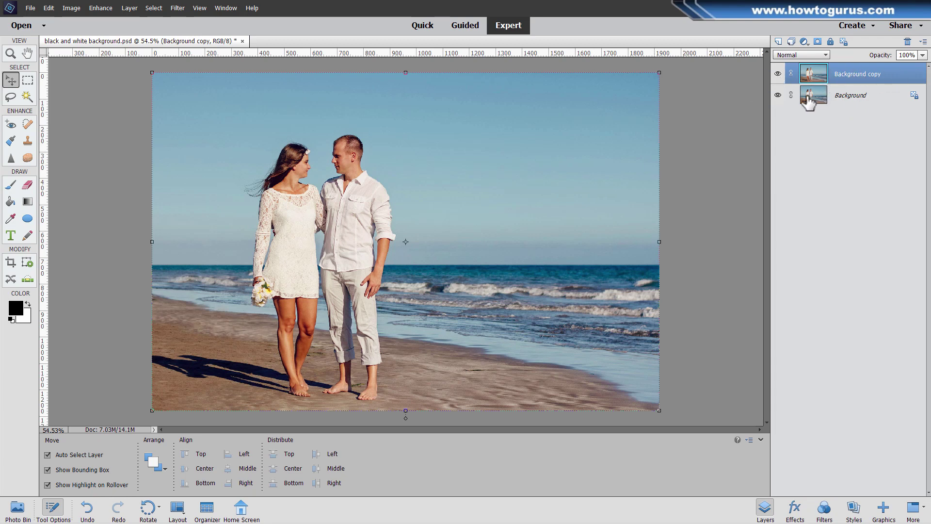
{"action": "left_click", "coordinate": [777, 95]}
- Move Background copy about 152 px right, exposing a transparent strip on the left
{"action": "left_click_drag", "start_coordinate": [363, 246], "coordinate": [432, 252]}
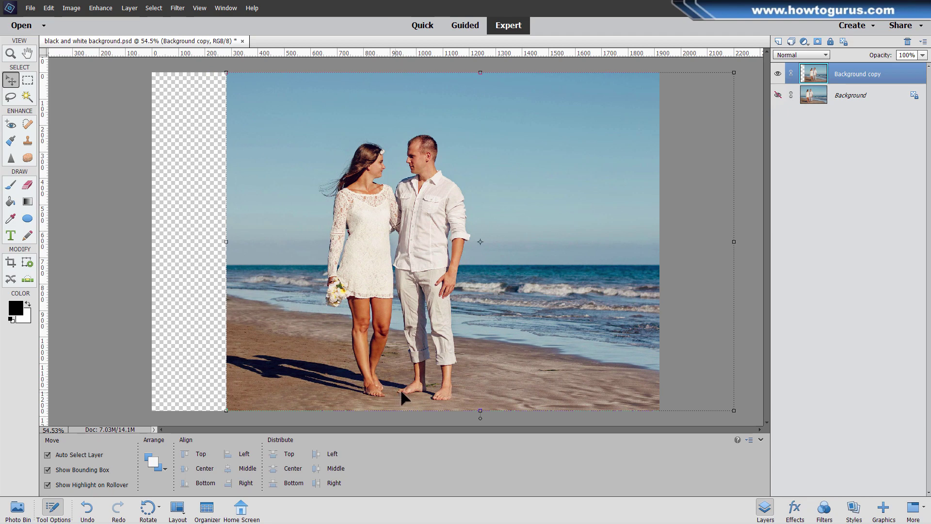
- Centre the couple on a 50% vertical guide by shifting the photo 42 px right, then hide guides
{"action": "left_click", "coordinate": [201, 9]}
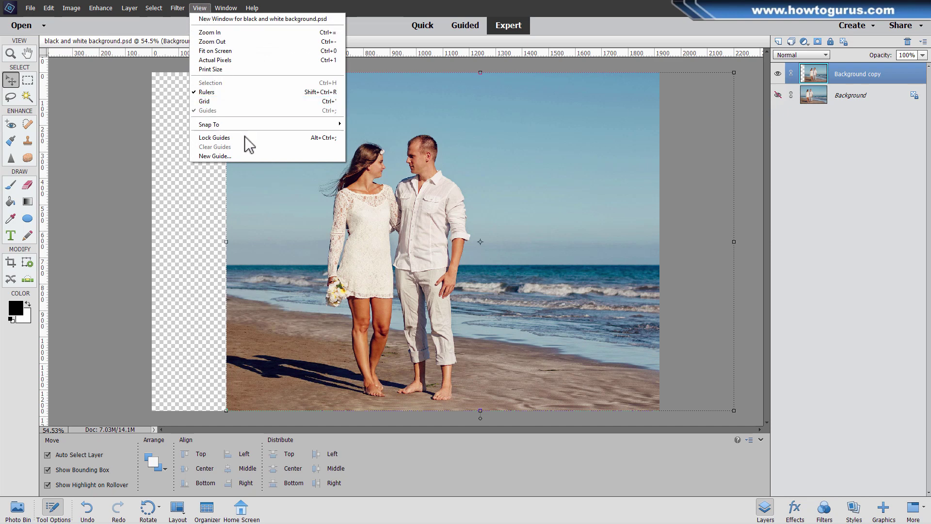
{"action": "left_click", "coordinate": [223, 155]}
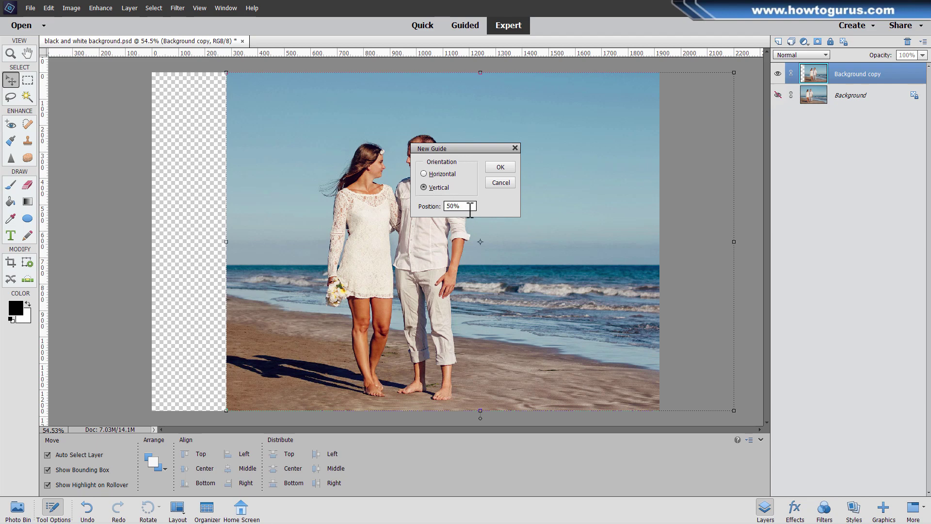
{"action": "left_click", "coordinate": [500, 167]}
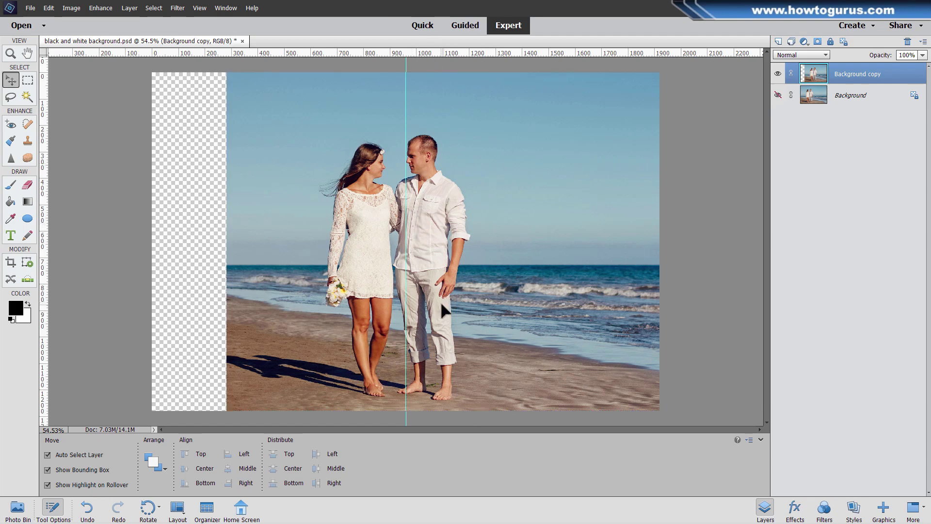
{"action": "left_click_drag", "start_coordinate": [441, 301], "coordinate": [452, 305]}
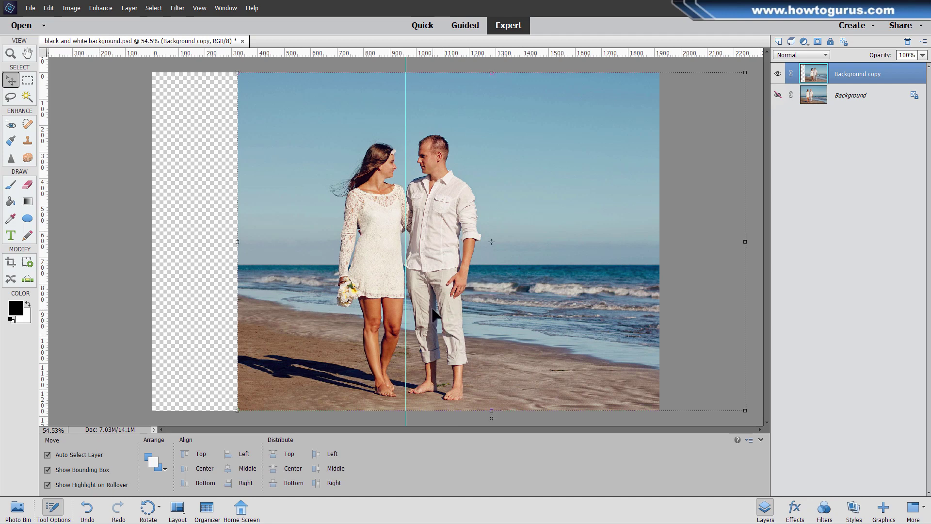
{"action": "left_click", "coordinate": [199, 8]}
{"action": "left_click", "coordinate": [220, 109]}
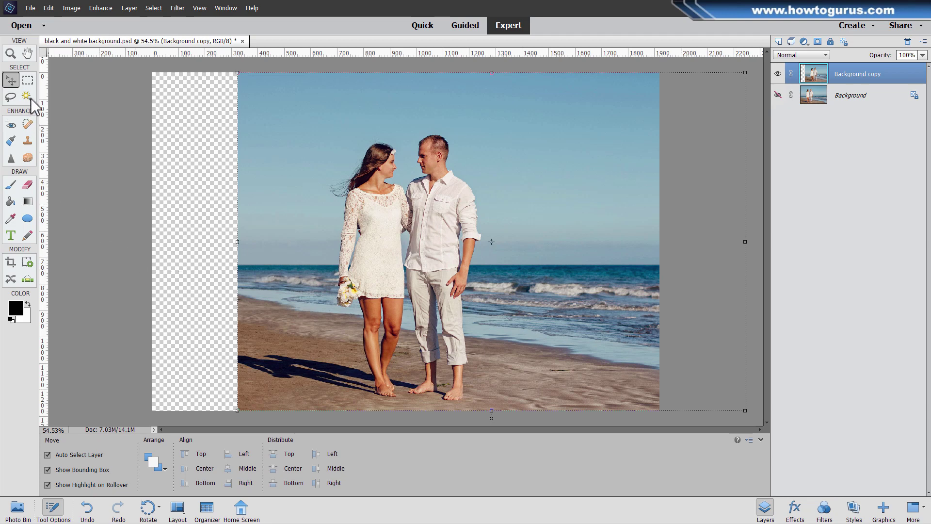
- Marquee-select a full-height strip of sky and sand beside the gap, restoring it after an accidental deselect
{"action": "left_click", "coordinate": [28, 81]}
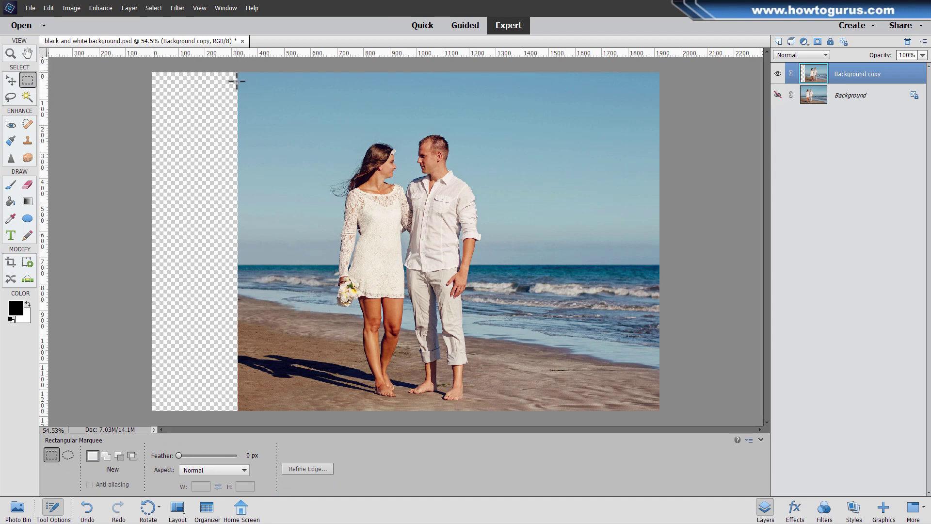
{"action": "left_click_drag", "start_coordinate": [237, 77], "coordinate": [326, 420]}
{"action": "left_click", "coordinate": [335, 274]}
{"action": "key", "text": "ctrl+z"}
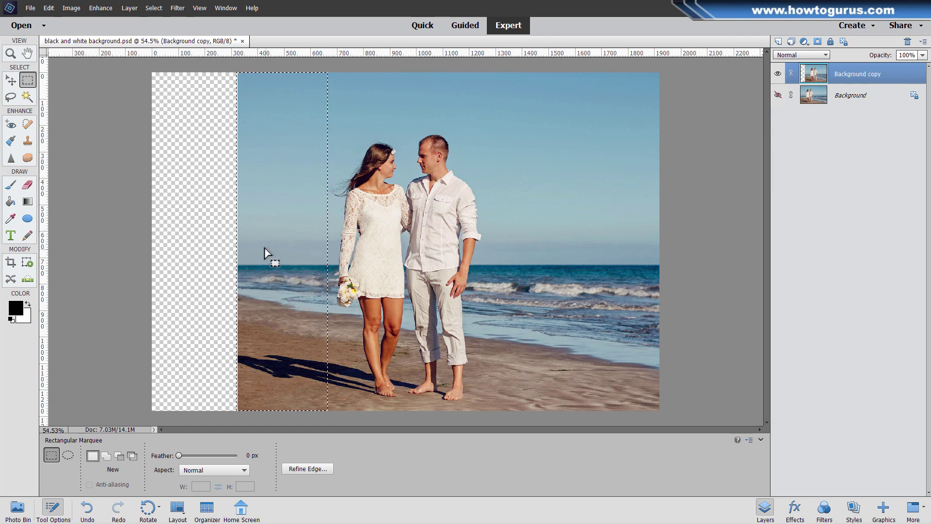
- Stretch the selected beach strip left to the canvas edge, commit it, and deselect
{"action": "left_click", "coordinate": [11, 80]}
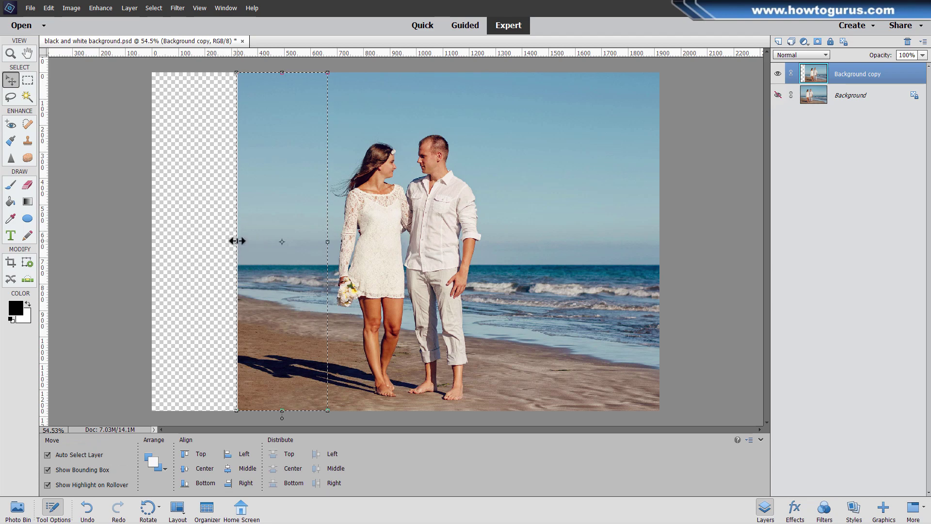
{"action": "left_click_drag", "start_coordinate": [237, 241], "coordinate": [146, 246]}
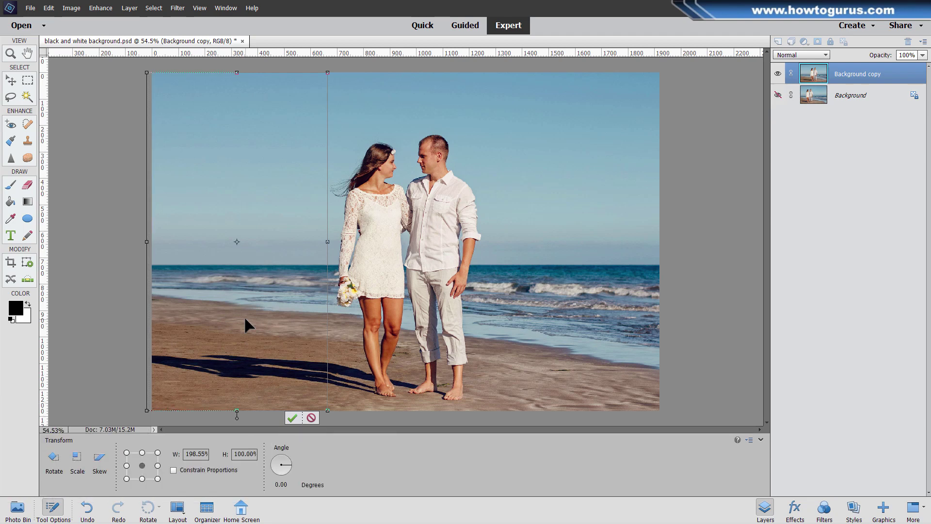
{"action": "key", "text": "Return"}
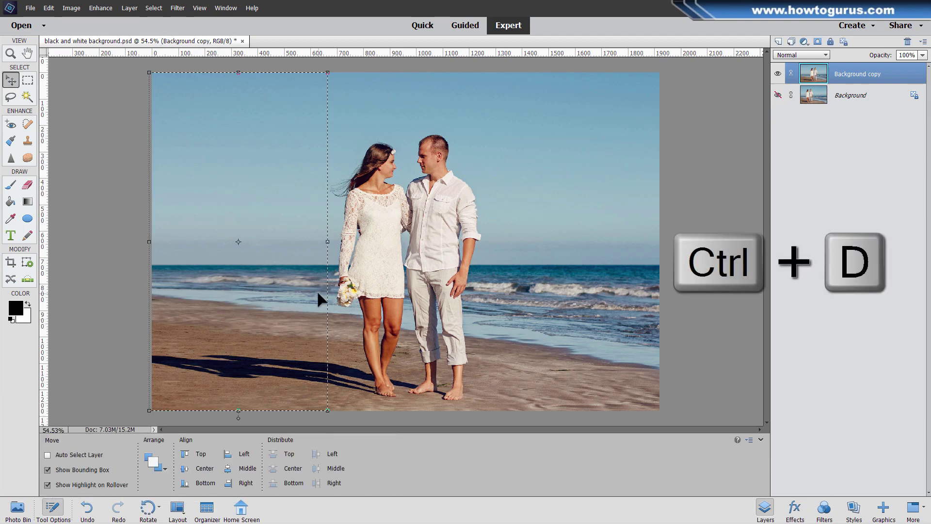
{"action": "key", "text": "ctrl+d"}
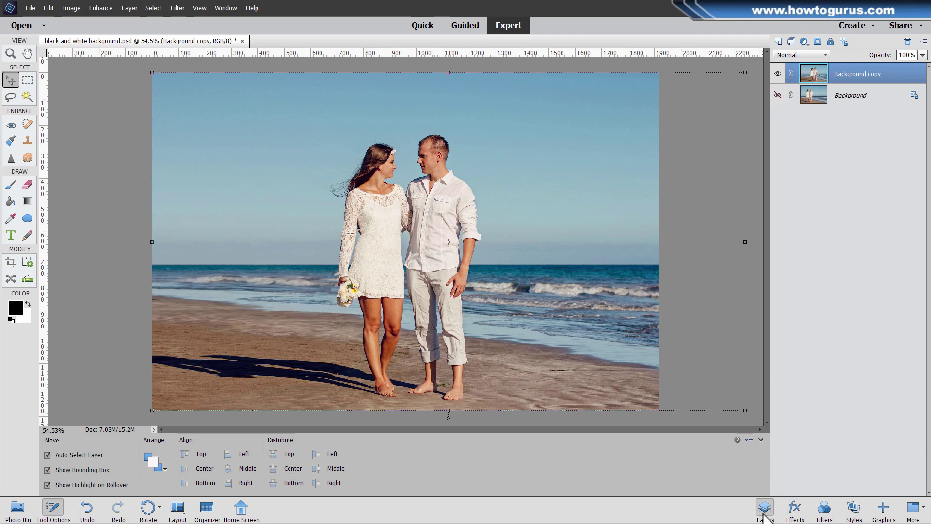
{"action": "left_click", "coordinate": [226, 8]}
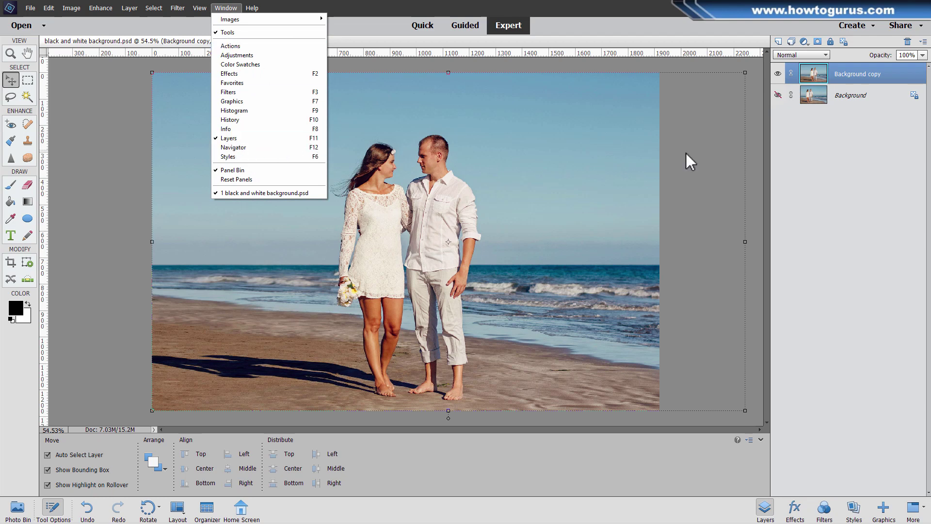
{"action": "left_click", "coordinate": [851, 136]}
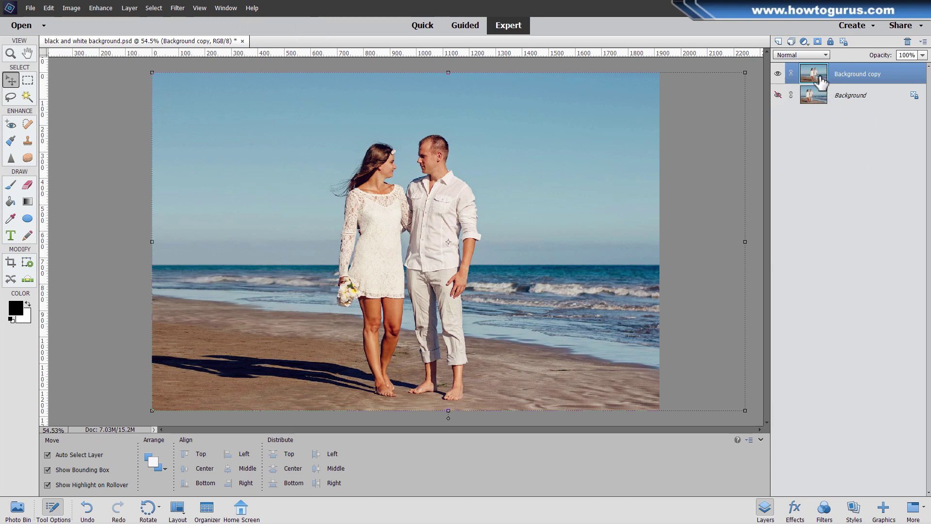
- Duplicate Background copy to create Background copy 2 at the top of the stack
{"action": "right_click", "coordinate": [849, 80]}
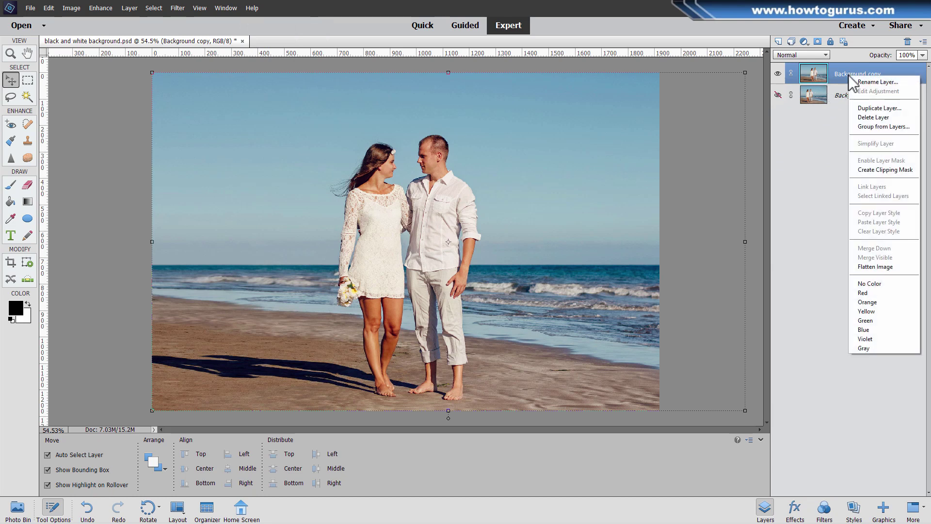
{"action": "left_click", "coordinate": [868, 108]}
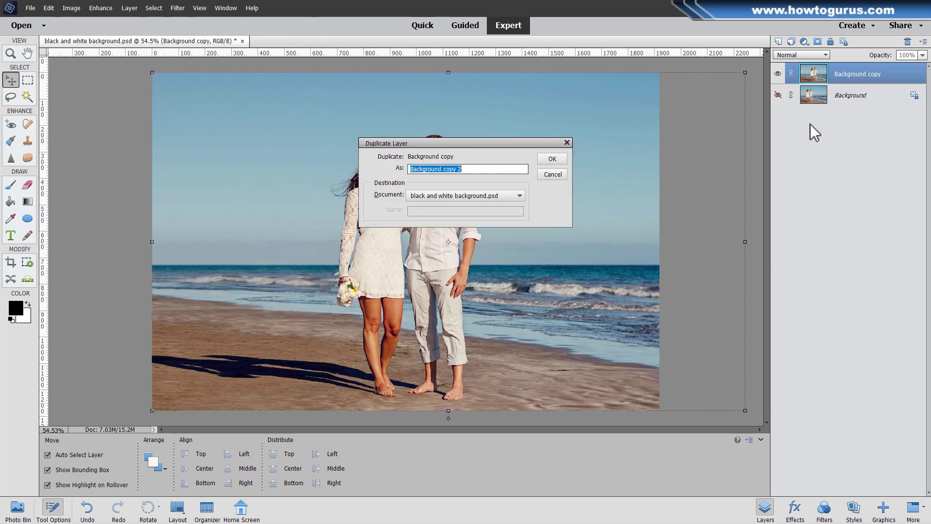
{"action": "left_click", "coordinate": [552, 162]}
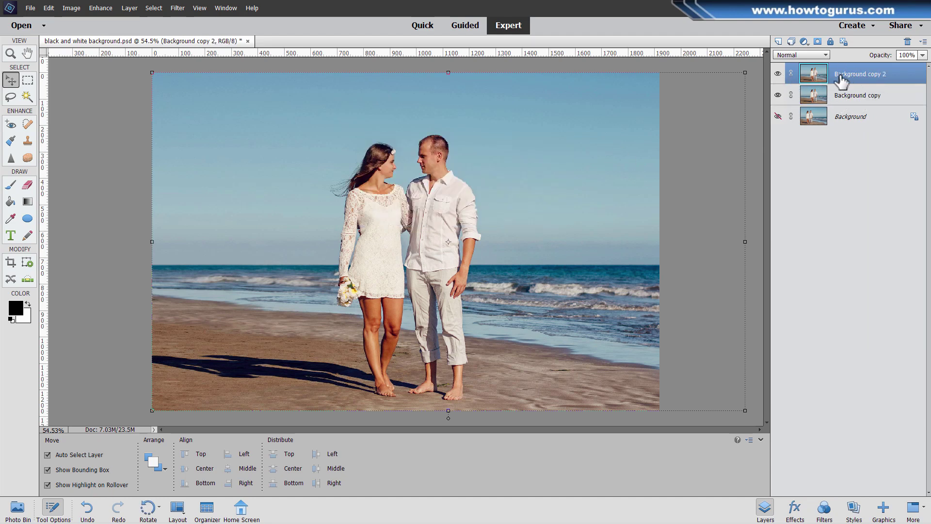
- Convert Background copy 2 to black and white with the Scenic Landscape style, after previewing Portraits, Newspaper and Infrared
{"action": "left_click", "coordinate": [100, 8]}
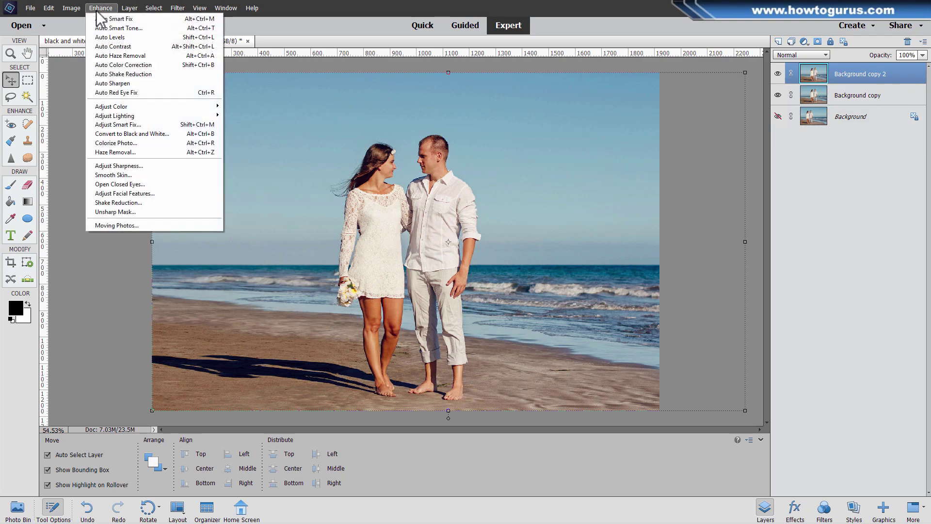
{"action": "left_click", "coordinate": [156, 131]}
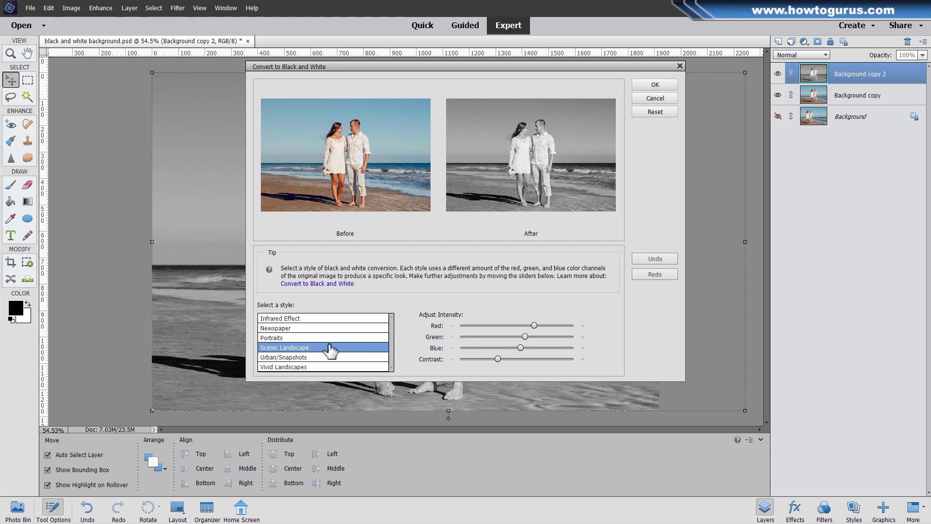
{"action": "left_click", "coordinate": [309, 338]}
{"action": "left_click", "coordinate": [310, 328]}
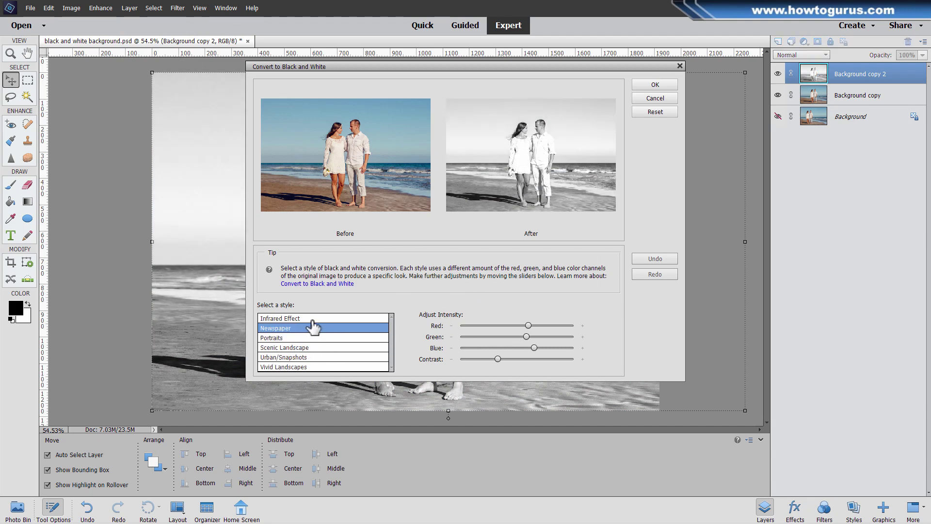
{"action": "left_click", "coordinate": [310, 319]}
{"action": "left_click", "coordinate": [315, 348]}
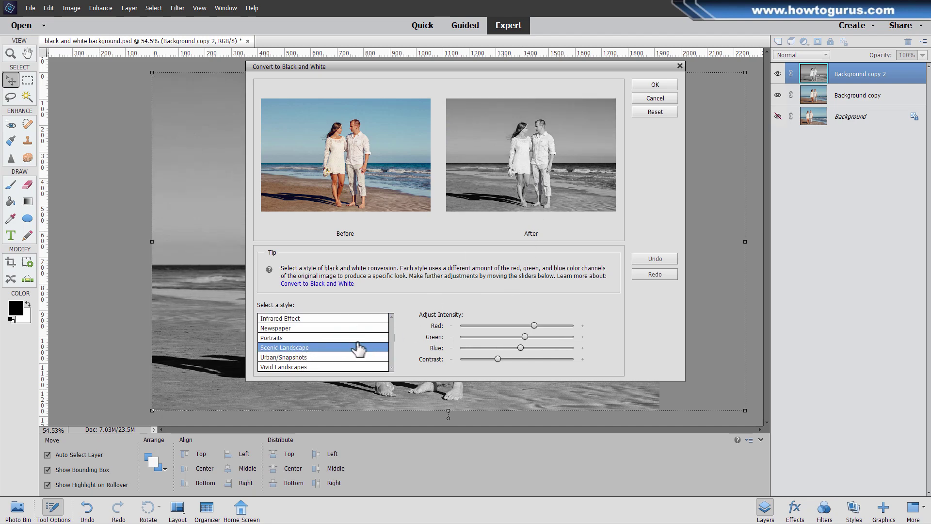
{"action": "left_click", "coordinate": [644, 83]}
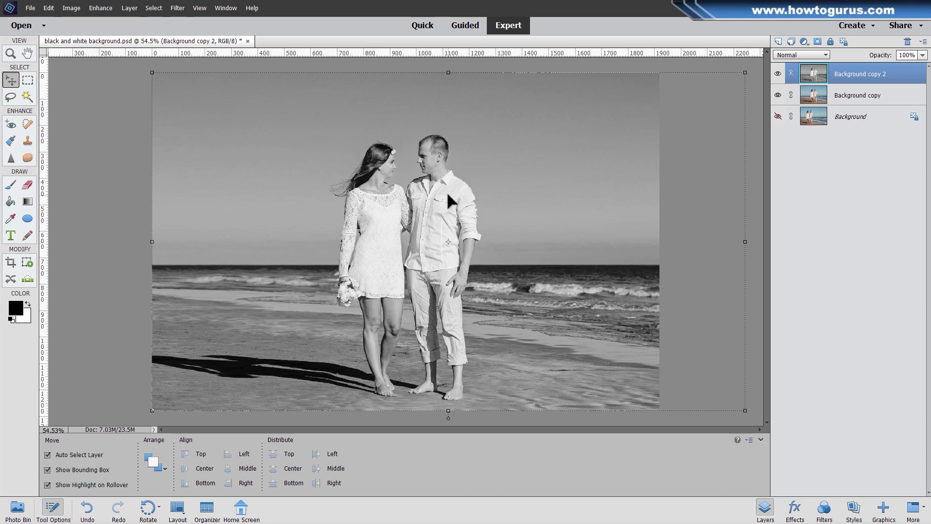
- Add an all-white layer mask to the black-and-white Background copy 2 layer
{"action": "left_click", "coordinate": [817, 43]}
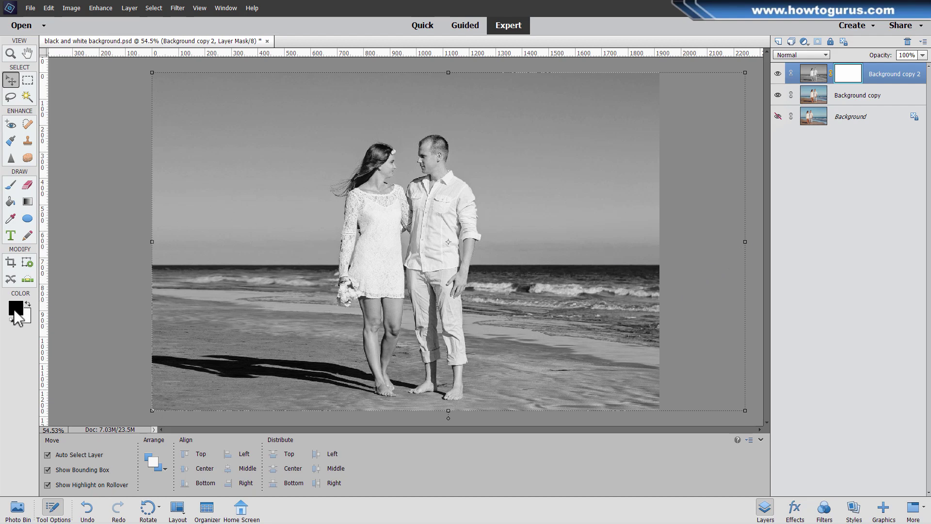
- Pick the Brush tool and target the mask of Background copy 2 for painting
{"action": "left_click", "coordinate": [12, 188]}
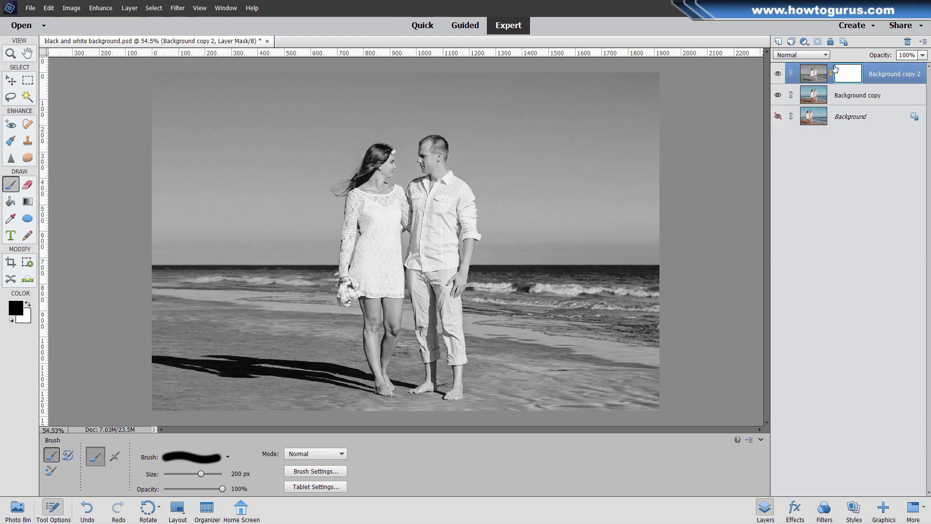
{"action": "left_click", "coordinate": [816, 78]}
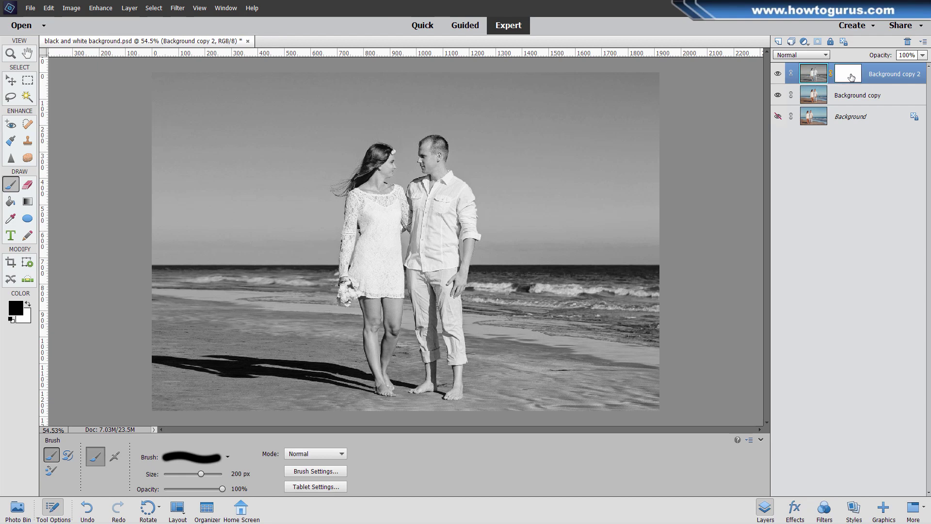
{"action": "left_click", "coordinate": [851, 77]}
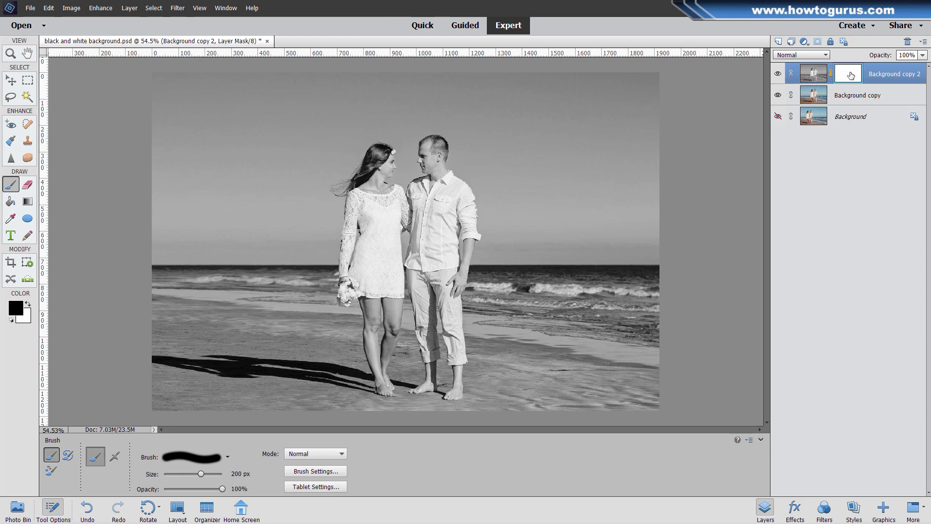
- Paint over the couple on the mask, then toggle Background copy's visibility to check coverage
{"action": "mouse_move", "coordinate": [439, 200]}
{"action": "left_mouse_down"}
{"action": "mouse_move", "coordinate": [356, 228]}
{"action": "mouse_move", "coordinate": [422, 192]}
{"action": "mouse_move", "coordinate": [352, 198]}
{"action": "mouse_move", "coordinate": [377, 164]}
{"action": "mouse_move", "coordinate": [351, 181]}
{"action": "mouse_move", "coordinate": [421, 149]}
{"action": "mouse_move", "coordinate": [438, 168]}
{"action": "mouse_move", "coordinate": [411, 154]}
{"action": "mouse_move", "coordinate": [444, 158]}
{"action": "mouse_move", "coordinate": [463, 180]}
{"action": "mouse_move", "coordinate": [467, 239]}
{"action": "mouse_move", "coordinate": [454, 284]}
{"action": "mouse_move", "coordinate": [438, 216]}
{"action": "mouse_move", "coordinate": [412, 288]}
{"action": "mouse_move", "coordinate": [384, 280]}
{"action": "mouse_move", "coordinate": [395, 166]}
{"action": "mouse_move", "coordinate": [346, 231]}
{"action": "mouse_move", "coordinate": [348, 276]}
{"action": "mouse_move", "coordinate": [351, 300]}
{"action": "mouse_move", "coordinate": [392, 289]}
{"action": "mouse_move", "coordinate": [367, 274]}
{"action": "mouse_move", "coordinate": [388, 381]}
{"action": "mouse_move", "coordinate": [436, 386]}
{"action": "mouse_move", "coordinate": [450, 370]}
{"action": "mouse_move", "coordinate": [437, 301]}
{"action": "mouse_move", "coordinate": [419, 336]}
{"action": "mouse_move", "coordinate": [430, 233]}
{"action": "mouse_move", "coordinate": [417, 349]}
{"action": "mouse_move", "coordinate": [401, 365]}
{"action": "mouse_move", "coordinate": [444, 365]}
{"action": "mouse_move", "coordinate": [459, 250]}
{"action": "mouse_move", "coordinate": [442, 321]}
{"action": "mouse_move", "coordinate": [446, 387]}
{"action": "mouse_move", "coordinate": [397, 379]}
{"action": "mouse_move", "coordinate": [373, 193]}
{"action": "mouse_move", "coordinate": [379, 177]}
{"action": "mouse_move", "coordinate": [366, 292]}
{"action": "mouse_move", "coordinate": [377, 336]}
{"action": "mouse_move", "coordinate": [395, 330]}
{"action": "left_mouse_up"}
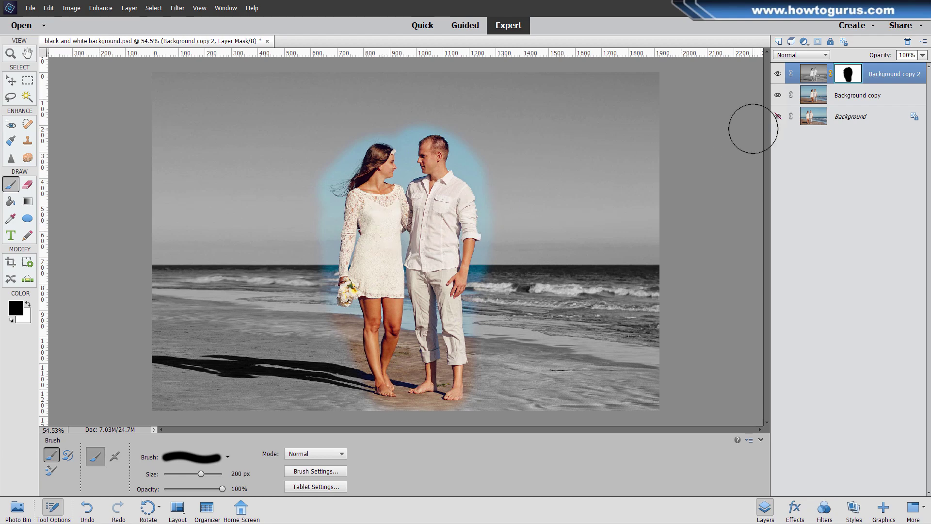
{"action": "left_click", "coordinate": [778, 97]}
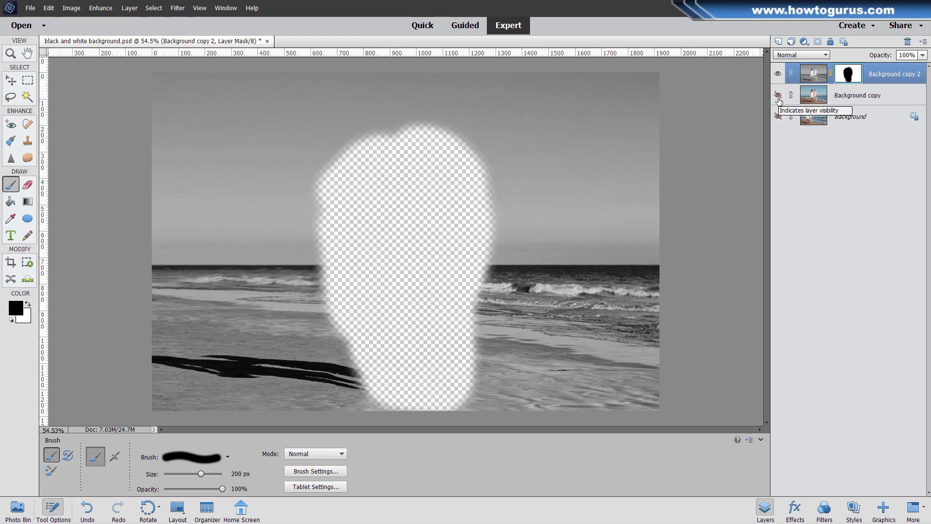
{"action": "left_click", "coordinate": [779, 97]}
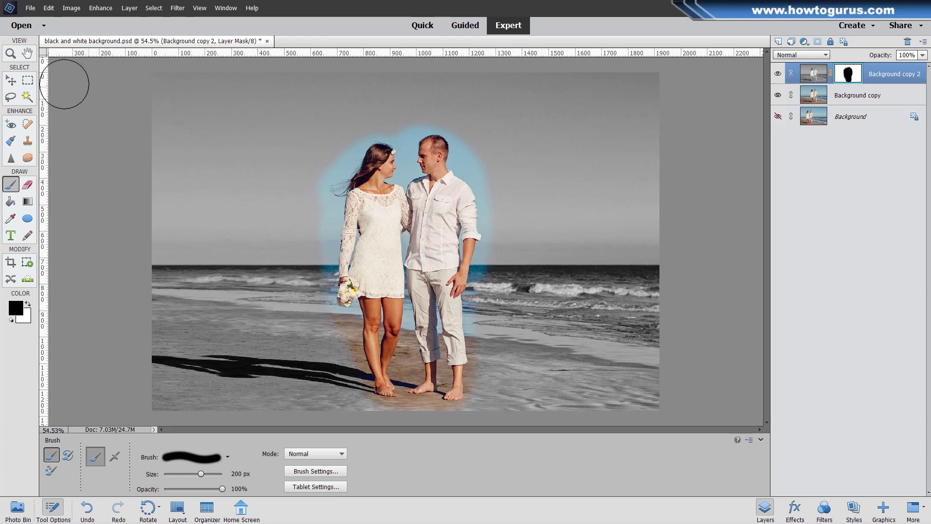
- Apply a Gaussian Blur of about 27.7 pixels radius to the top layer's mask
{"action": "left_click", "coordinate": [177, 9]}
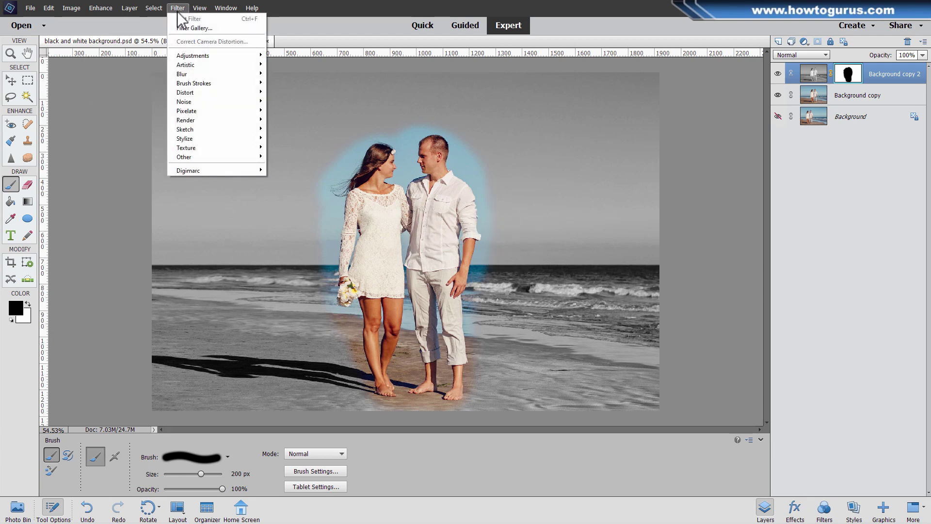
{"action": "mouse_move", "coordinate": [199, 74]}
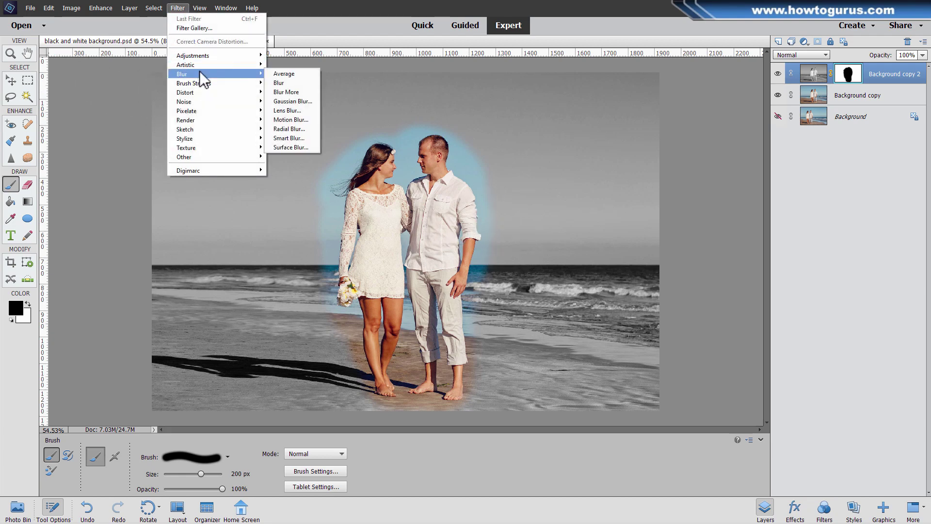
{"action": "left_click", "coordinate": [281, 104]}
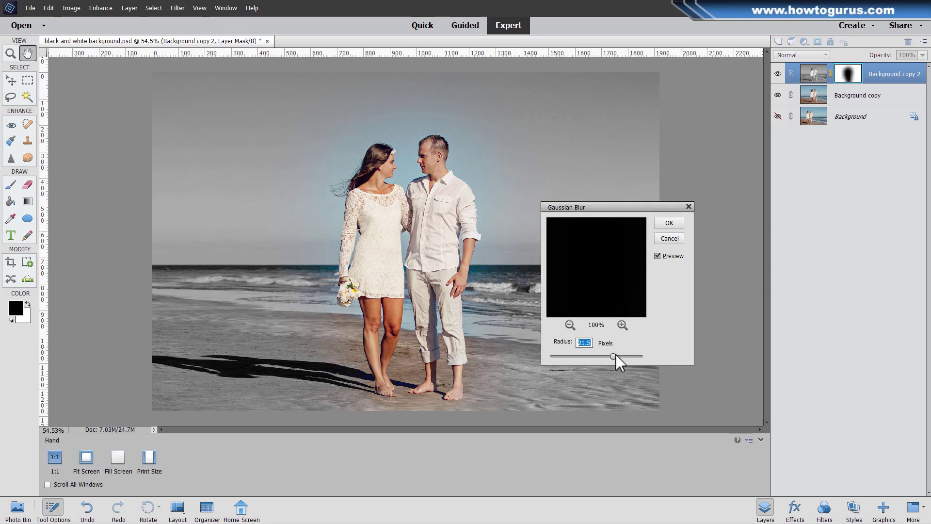
{"action": "left_click_drag", "start_coordinate": [613, 356], "coordinate": [529, 364]}
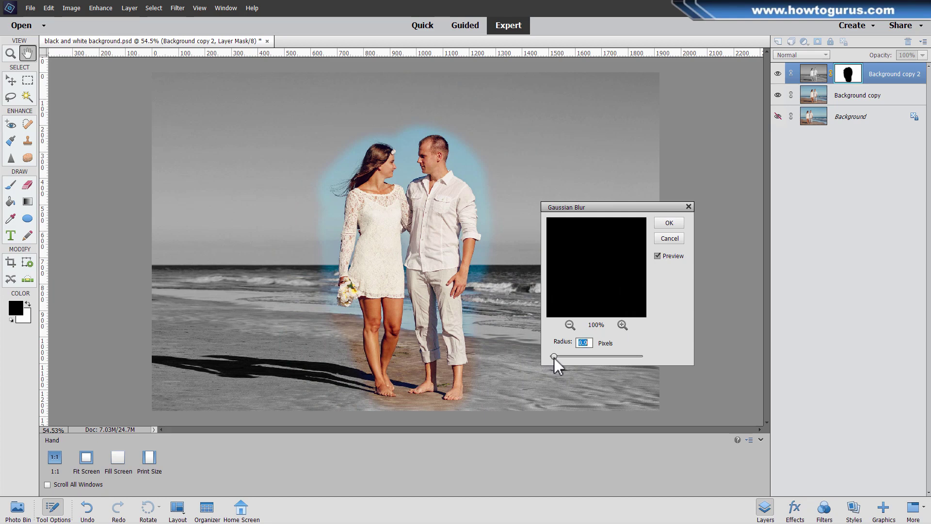
{"action": "left_click_drag", "start_coordinate": [563, 359], "coordinate": [565, 357]}
{"action": "left_click_drag", "start_coordinate": [571, 357], "coordinate": [580, 357]}
{"action": "left_click_drag", "start_coordinate": [586, 357], "coordinate": [600, 353]}
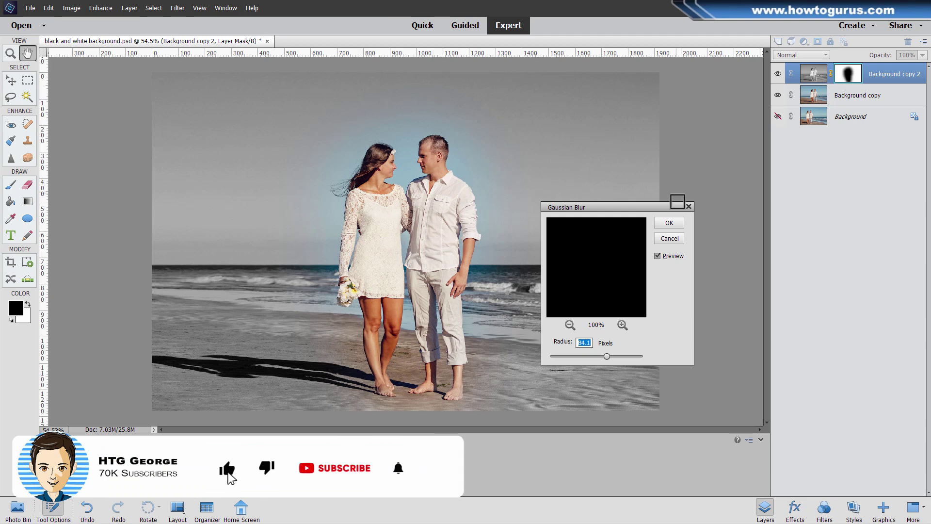
{"action": "left_click", "coordinate": [669, 222]}
{"action": "key", "text": "b"}
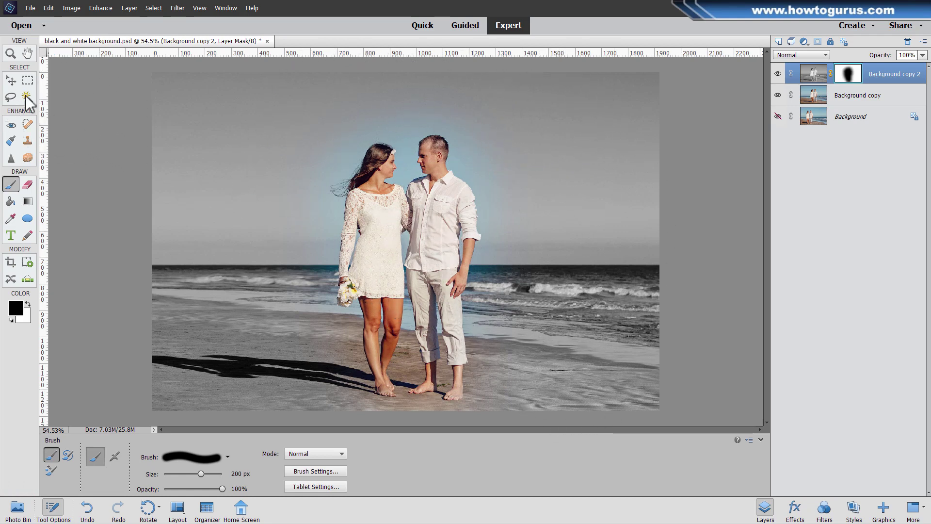
- Create a Levels adjustment layer with Use Previous Layer to Create Clipping Mask ticked
{"action": "left_click", "coordinate": [11, 80]}
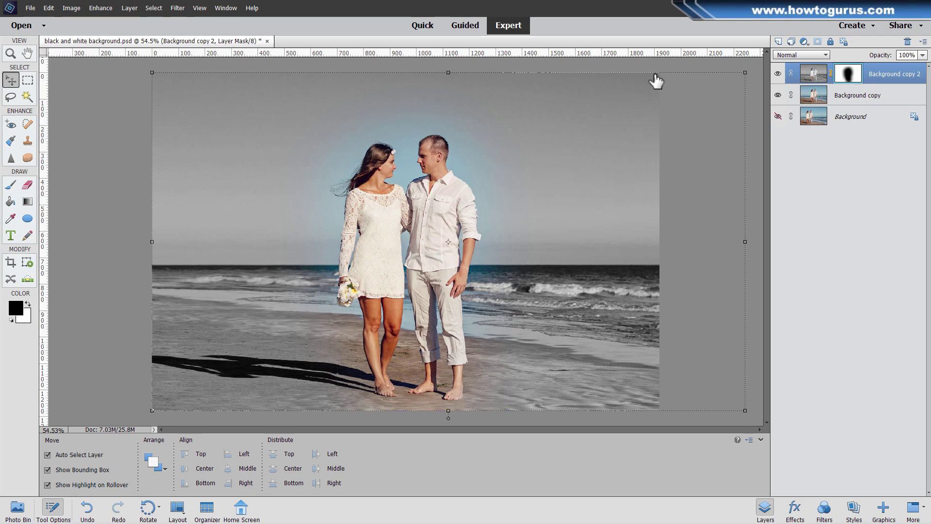
{"action": "left_click", "coordinate": [122, 11]}
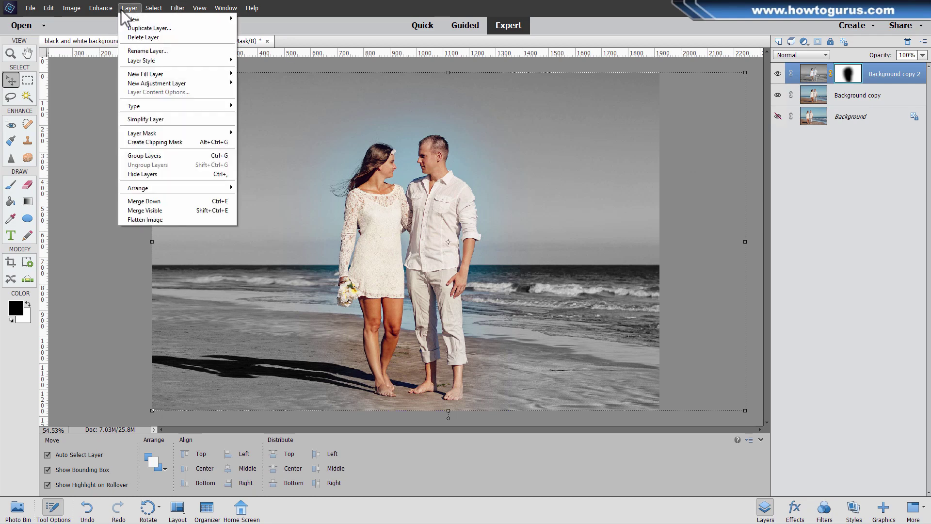
{"action": "mouse_move", "coordinate": [180, 84]}
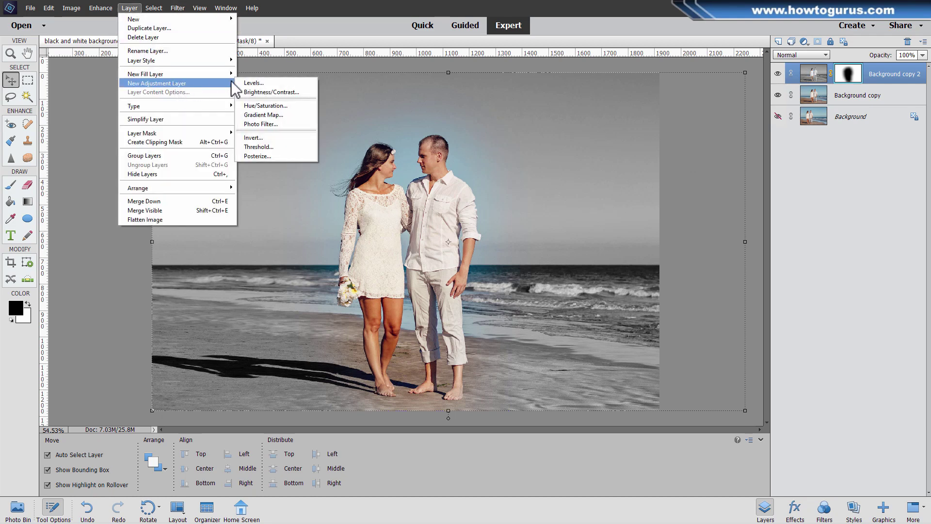
{"action": "left_click", "coordinate": [251, 83]}
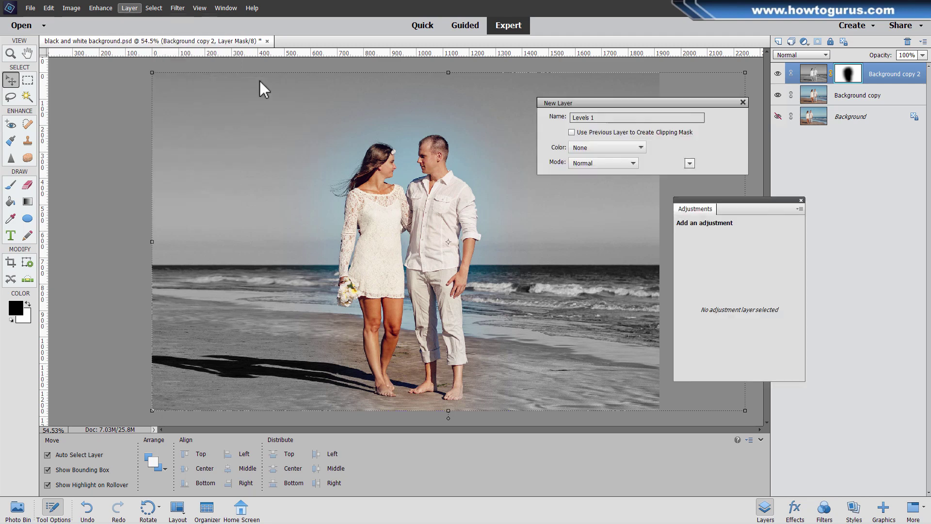
{"action": "left_click", "coordinate": [572, 133]}
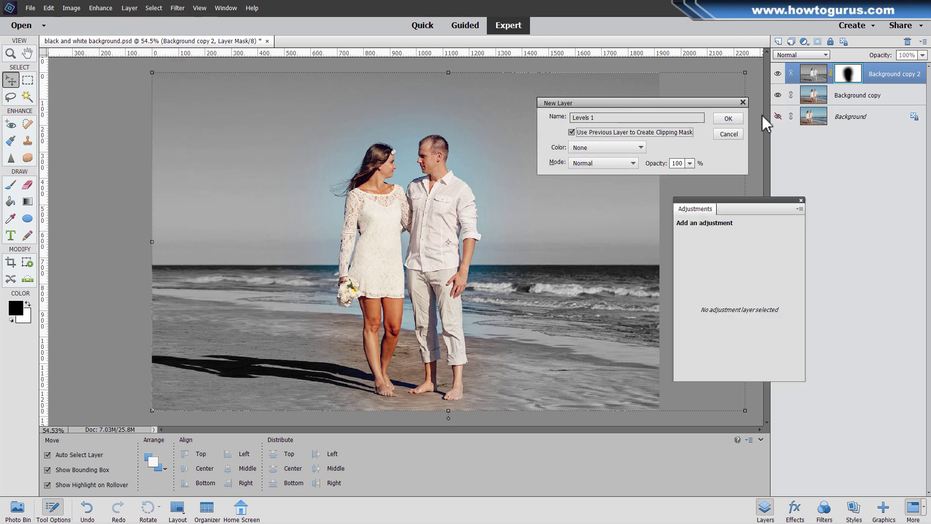
{"action": "left_click", "coordinate": [727, 118]}
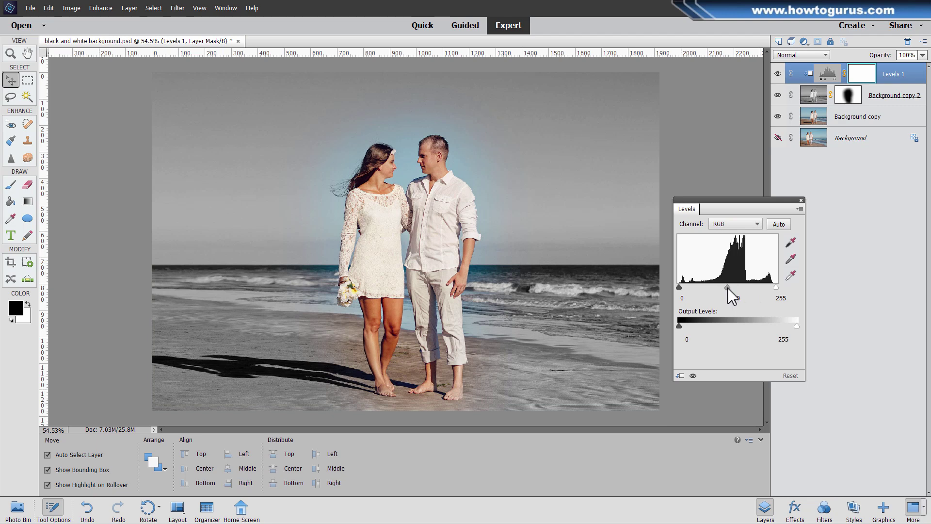
- Drag the Levels midtone slider down to about 0.23 and close the Levels panel
{"action": "left_click_drag", "start_coordinate": [727, 287], "coordinate": [741, 288]}
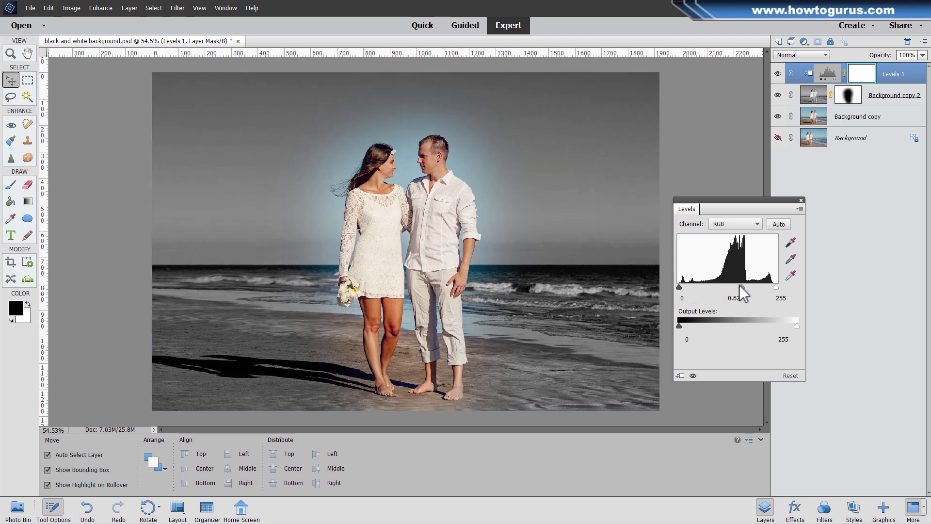
{"action": "mouse_move", "coordinate": [740, 287]}
{"action": "left_mouse_down"}
{"action": "mouse_move", "coordinate": [760, 287]}
{"action": "mouse_move", "coordinate": [727, 287]}
{"action": "mouse_move", "coordinate": [741, 281]}
{"action": "left_mouse_up"}
{"action": "left_click", "coordinate": [801, 200]}
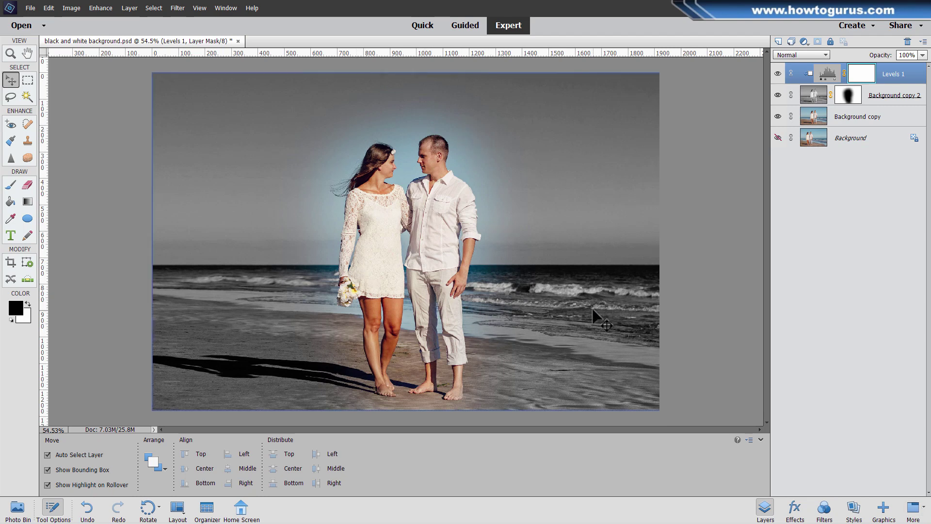
- On Background copy 2, open Correct Camera Distortion and set Vignette Amount to -50
{"action": "left_click", "coordinate": [814, 100]}
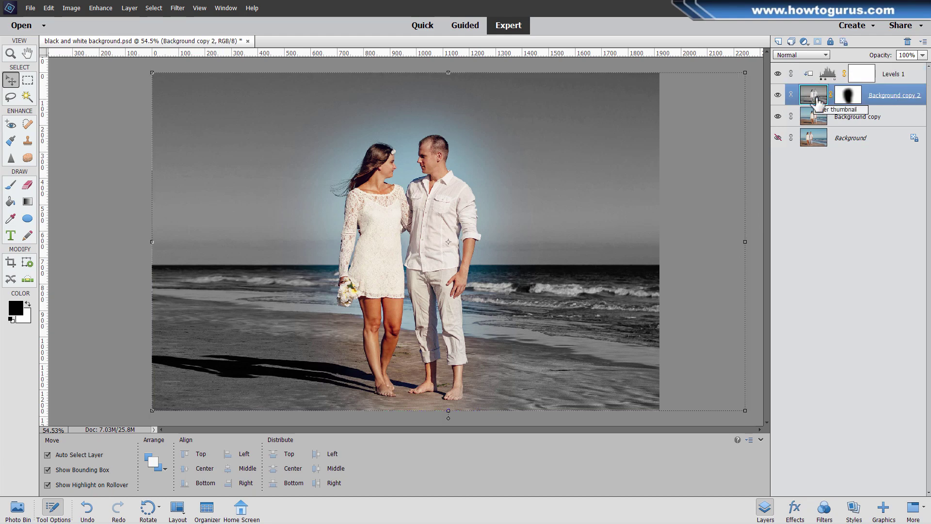
{"action": "left_click", "coordinate": [178, 9]}
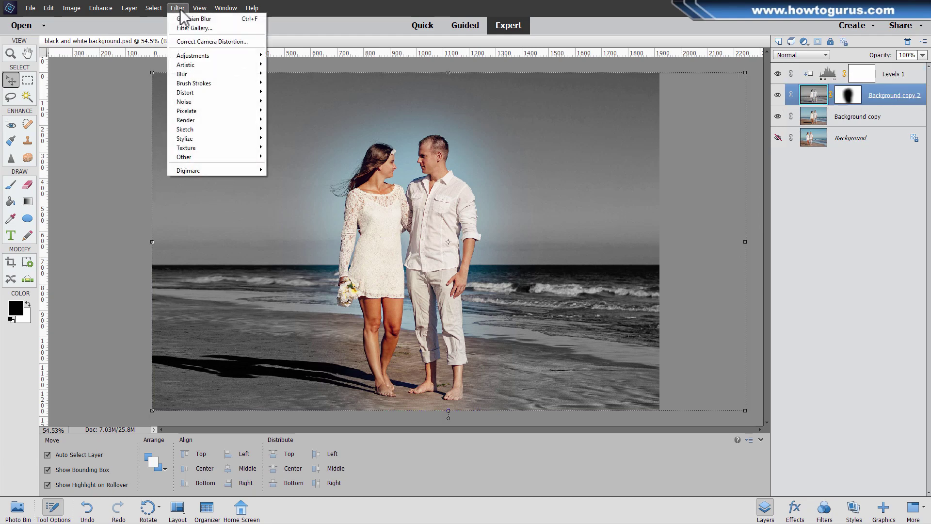
{"action": "left_click", "coordinate": [223, 42]}
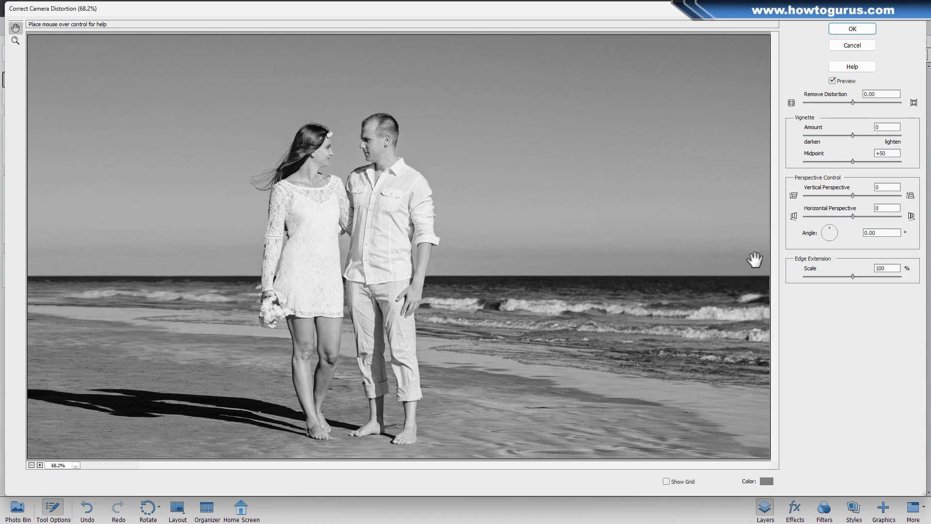
{"action": "left_click", "coordinate": [852, 135]}
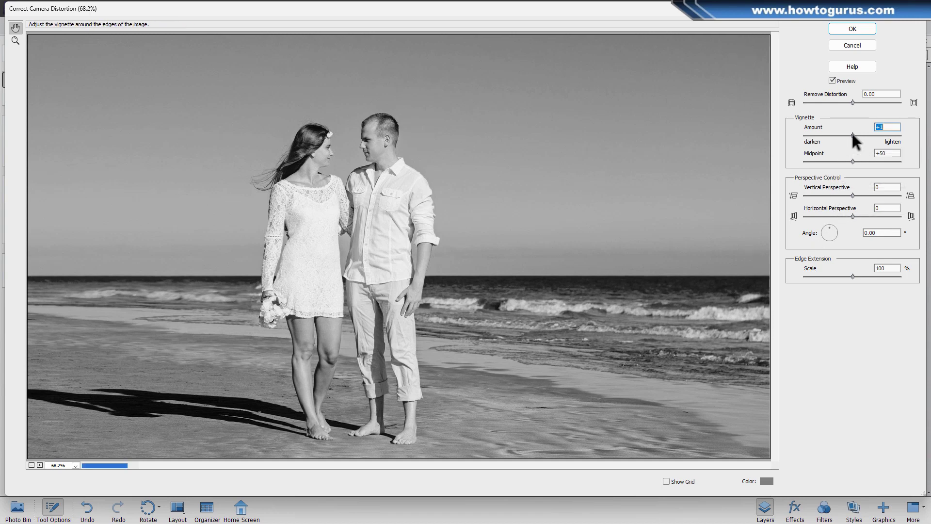
{"action": "left_click_drag", "start_coordinate": [853, 135], "coordinate": [828, 135]}
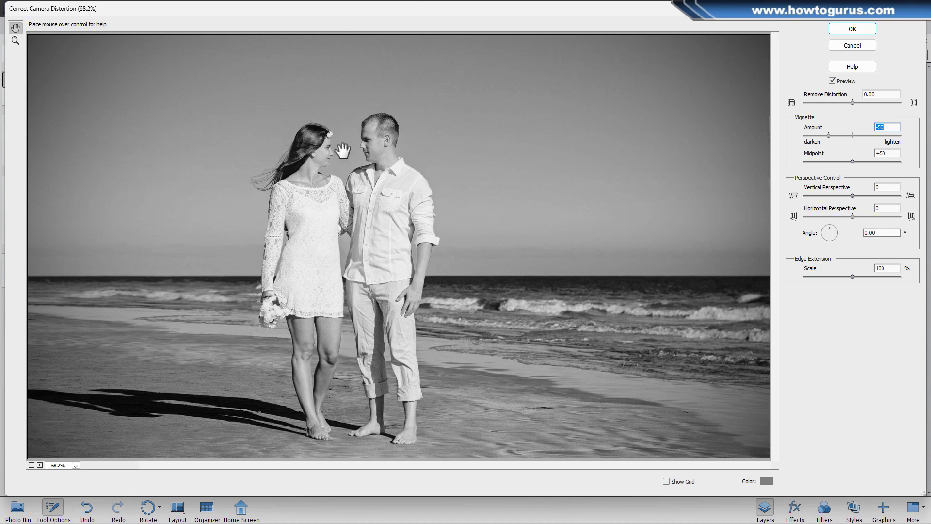
- Confirm the Correct Camera Distortion dialog to apply the -50 vignette
{"action": "left_click", "coordinate": [852, 29]}
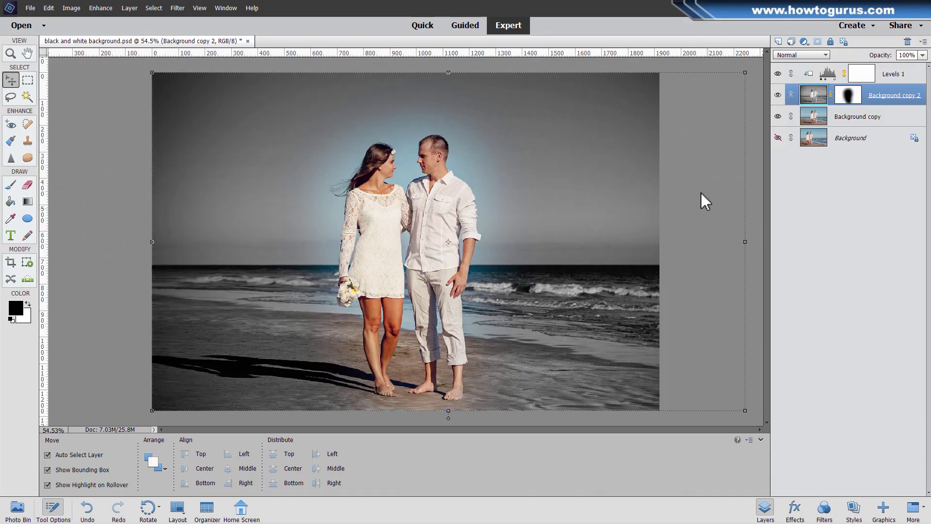